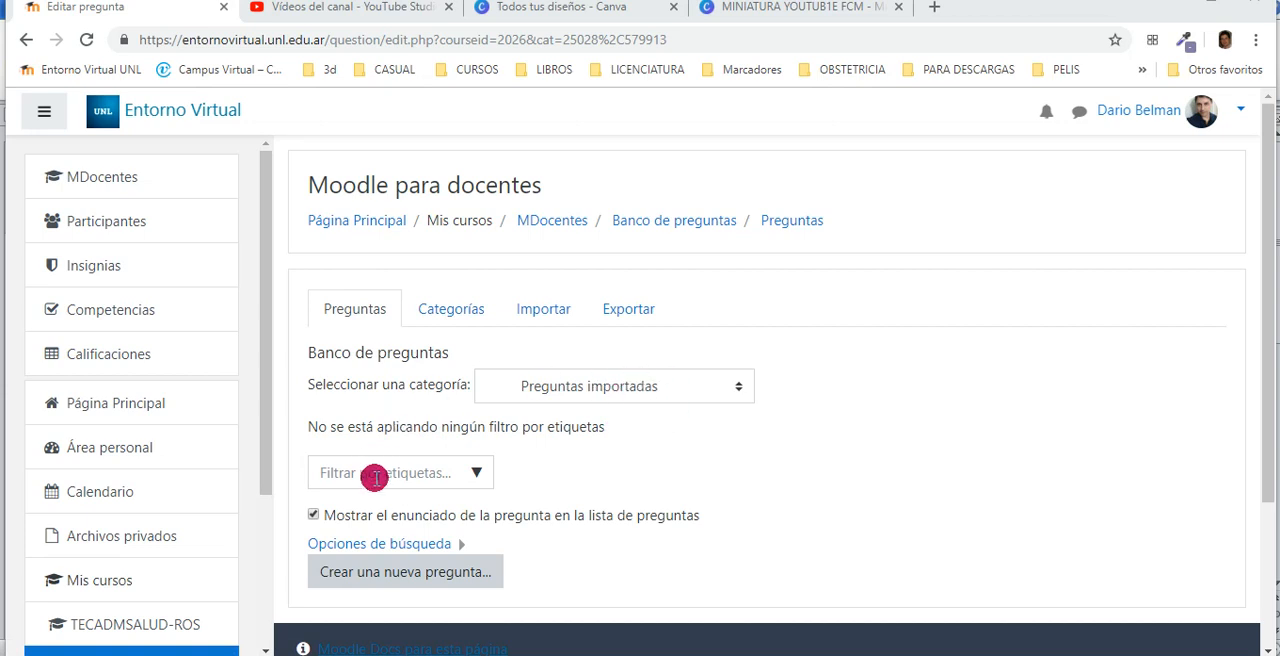
Switch to the Word document preguntasaimportar.txt
{"action": "scroll", "coordinate": [849, 443], "scroll_direction": "down", "scroll_amount": 1}
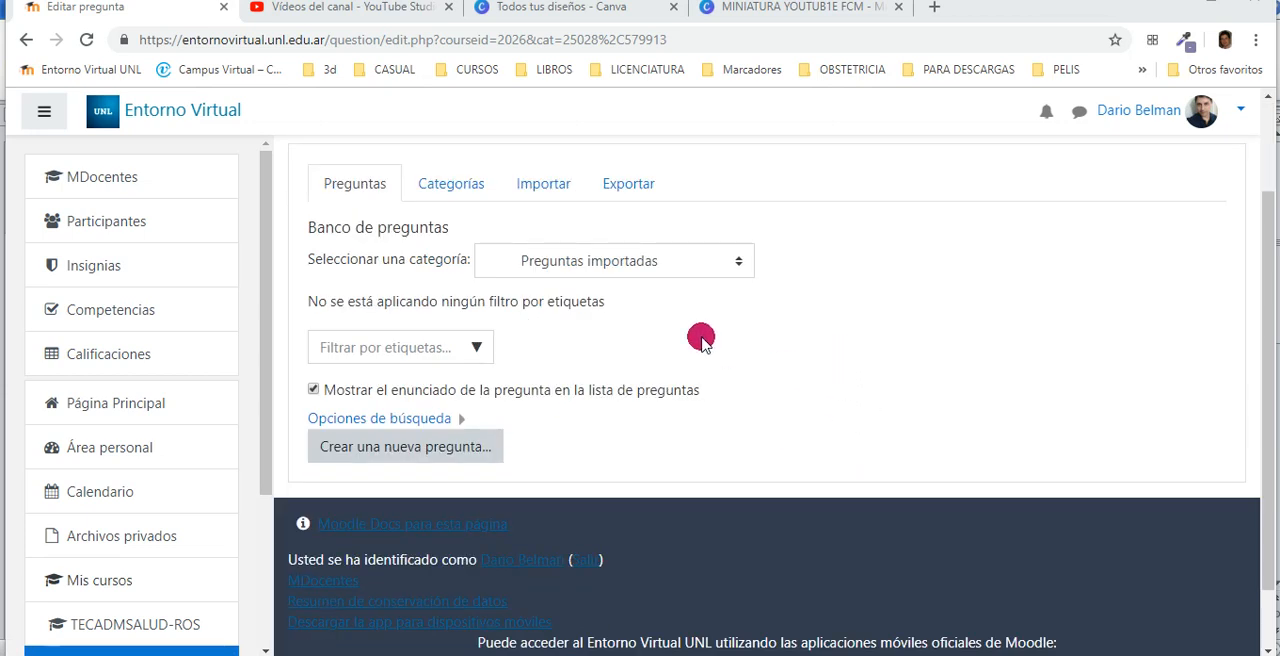
{"action": "mouse_move", "coordinate": [600, 652]}
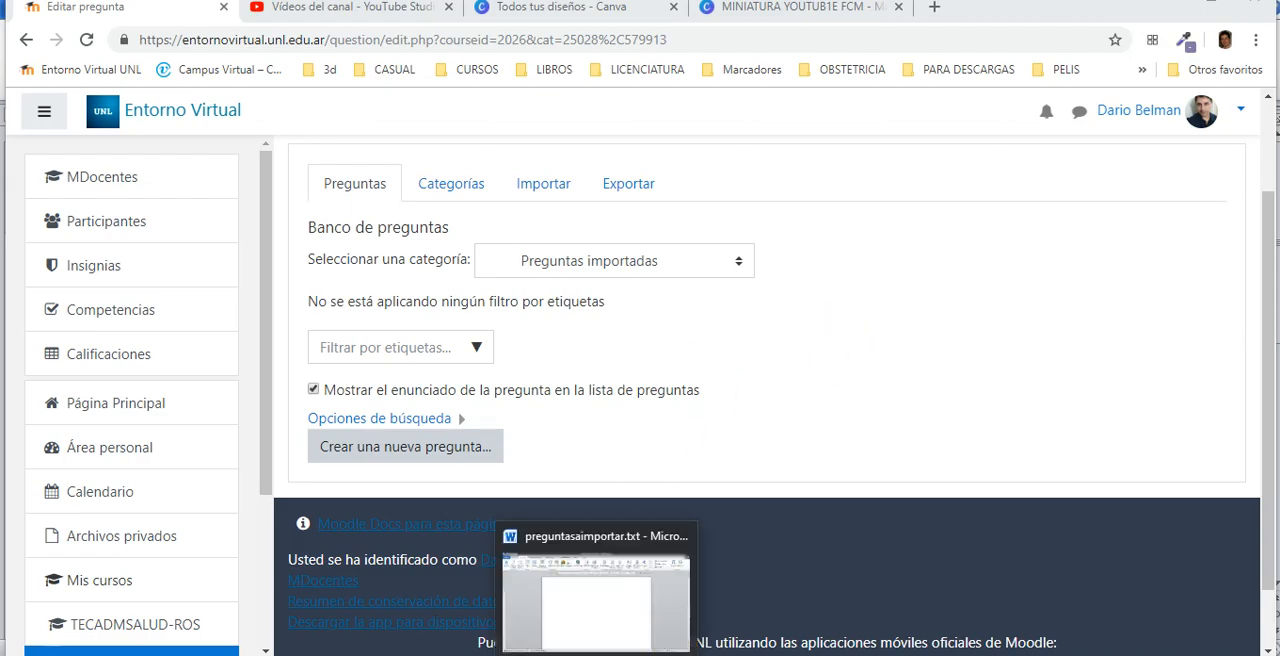
{"action": "left_click", "coordinate": [583, 568]}
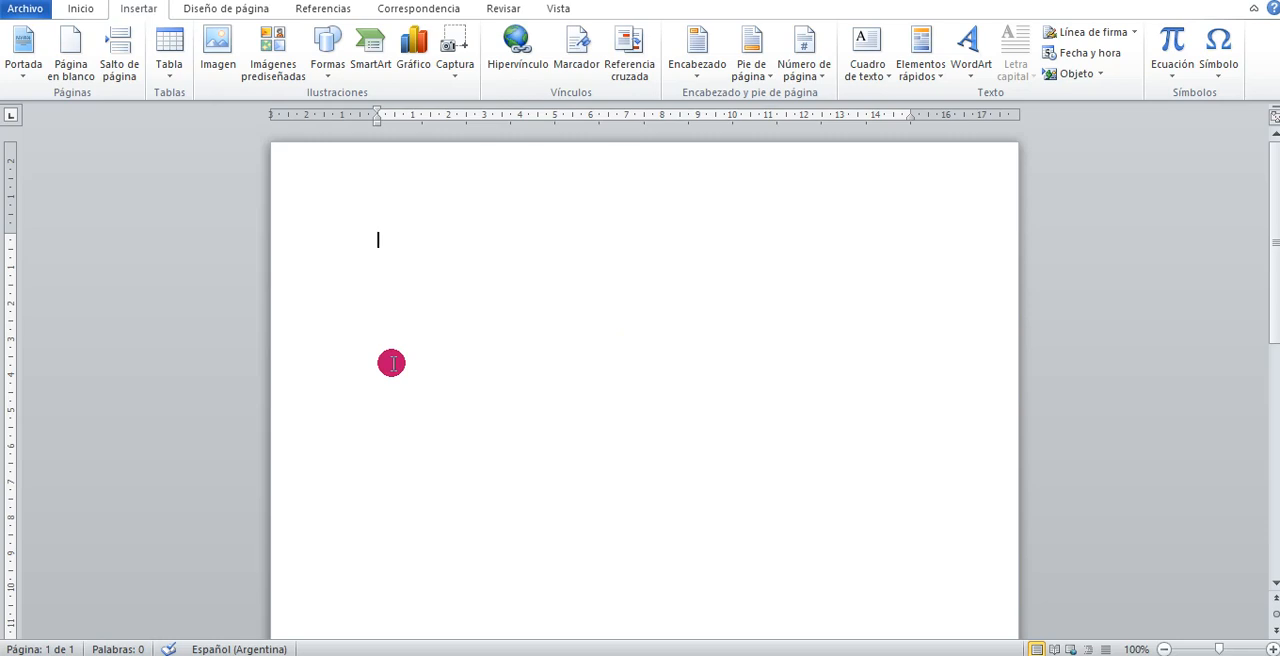
Write the question title "::Pregunta opción múltiple 1 ::" at the start of the blank document
{"action": "type", "text": ":"}
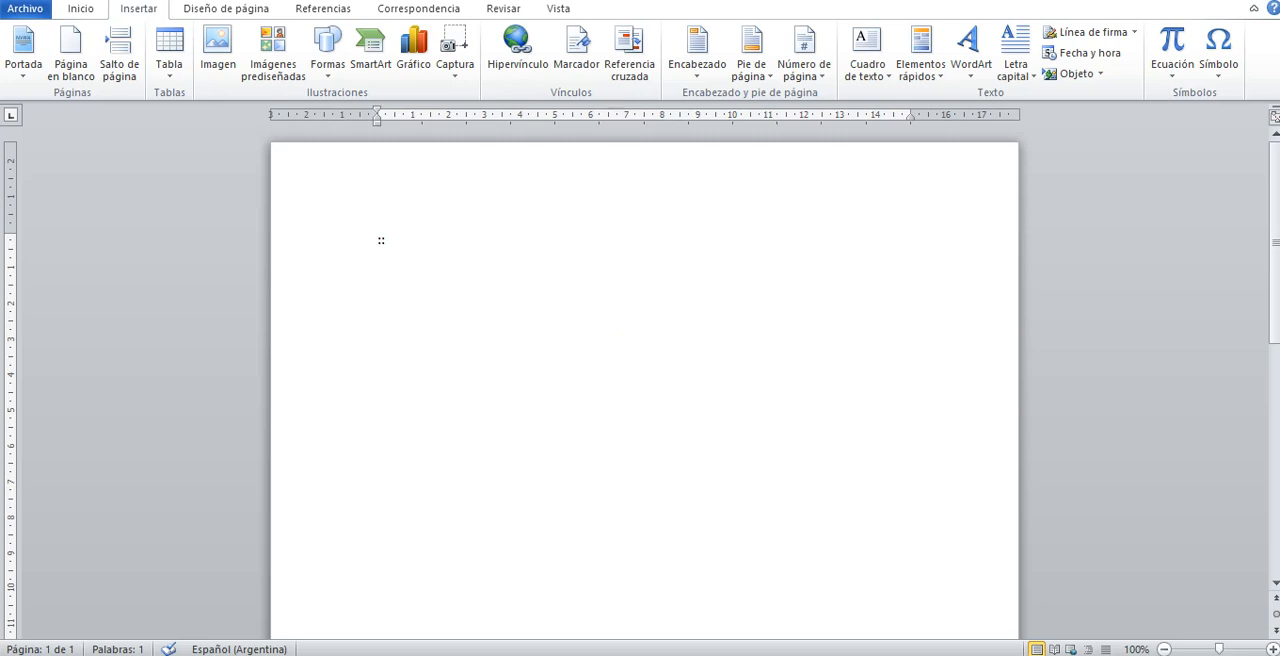
{"action": "type", "text": ":"}
{"action": "left_click", "coordinate": [391, 363]}
{"action": "type", "text": "Pregunta opción m"}
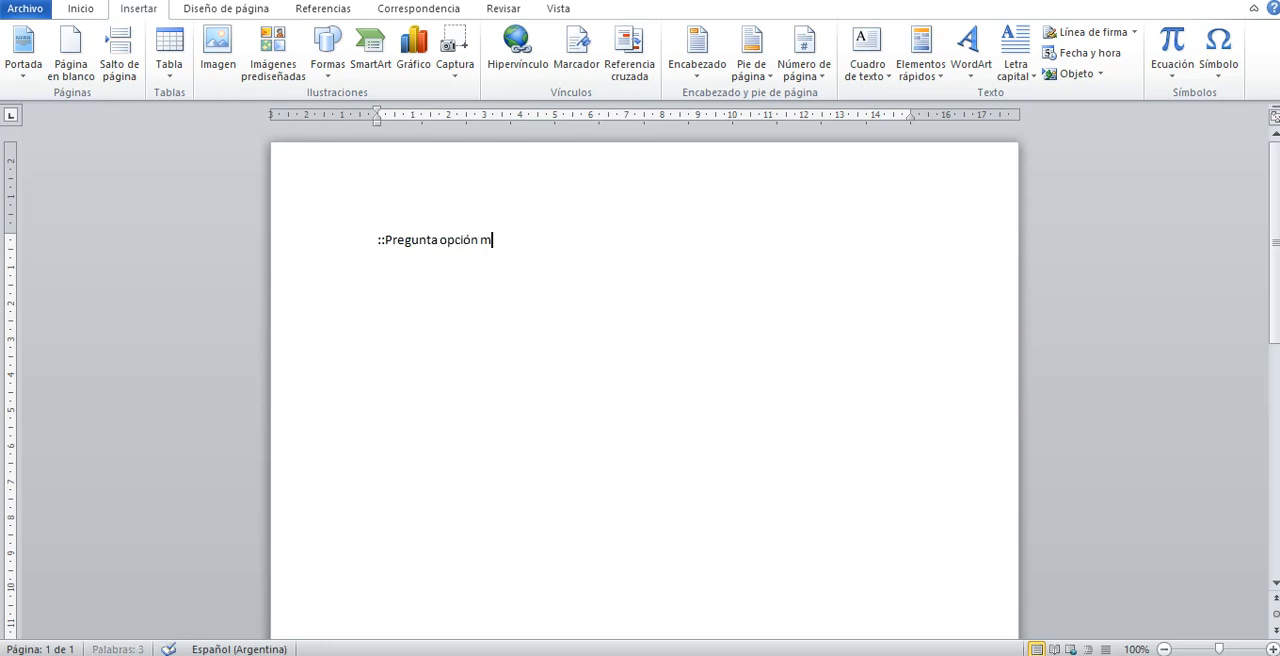
{"action": "type", "text": "últiple 1 ::"}
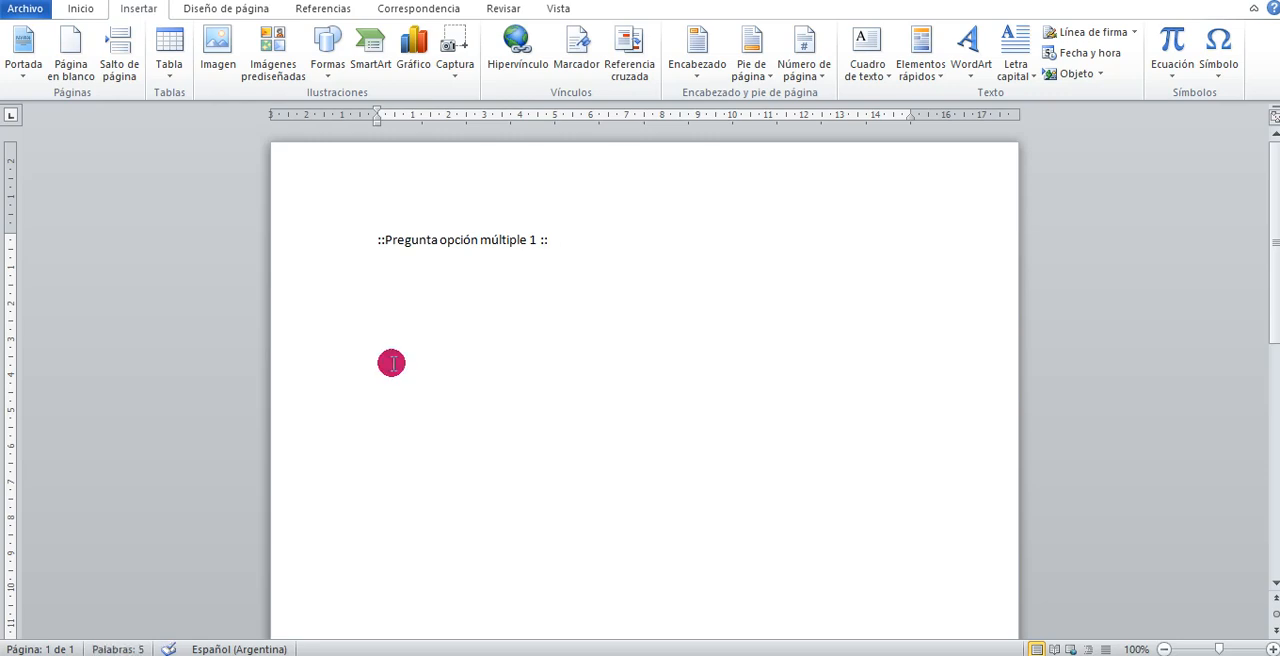
Add the question text "El numero Pi tiene un valor aproximado de {" after the title and start a new line
{"action": "type", "text": "El numerp"}
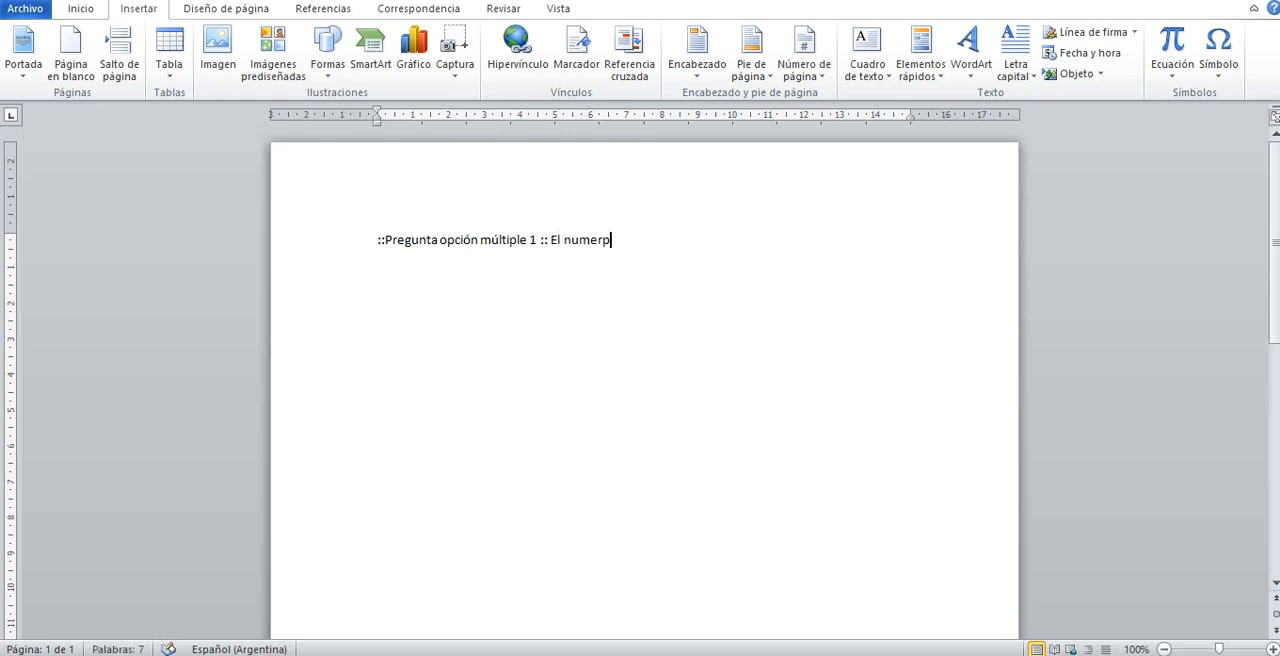
{"action": "key", "text": "BackSpace"}
{"action": "type", "text": "o Pi tiene un val"}
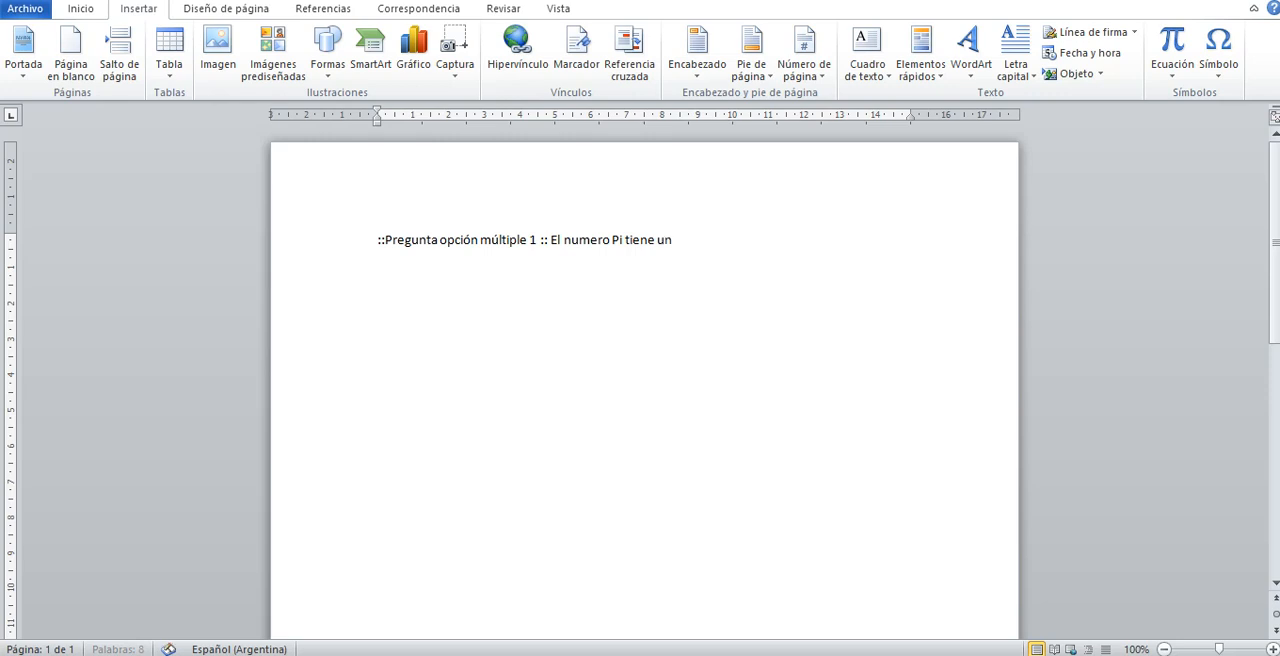
{"action": "type", "text": "or"}
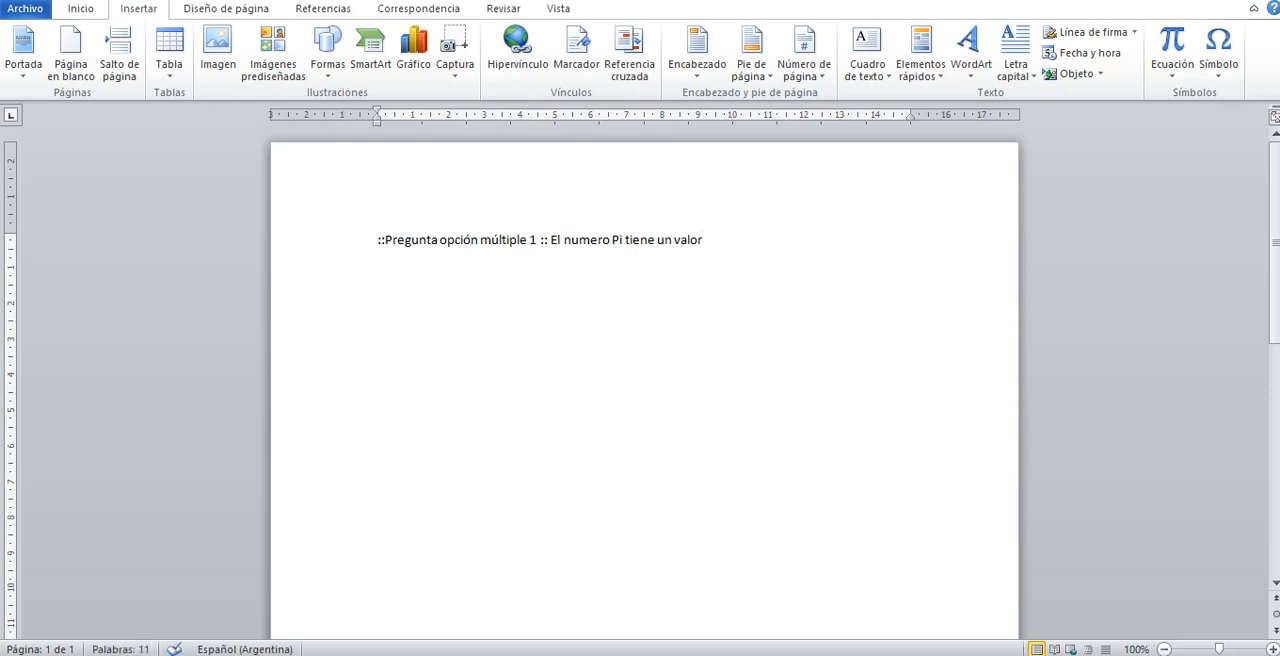
{"action": "type", "text": " aproximado de {"}
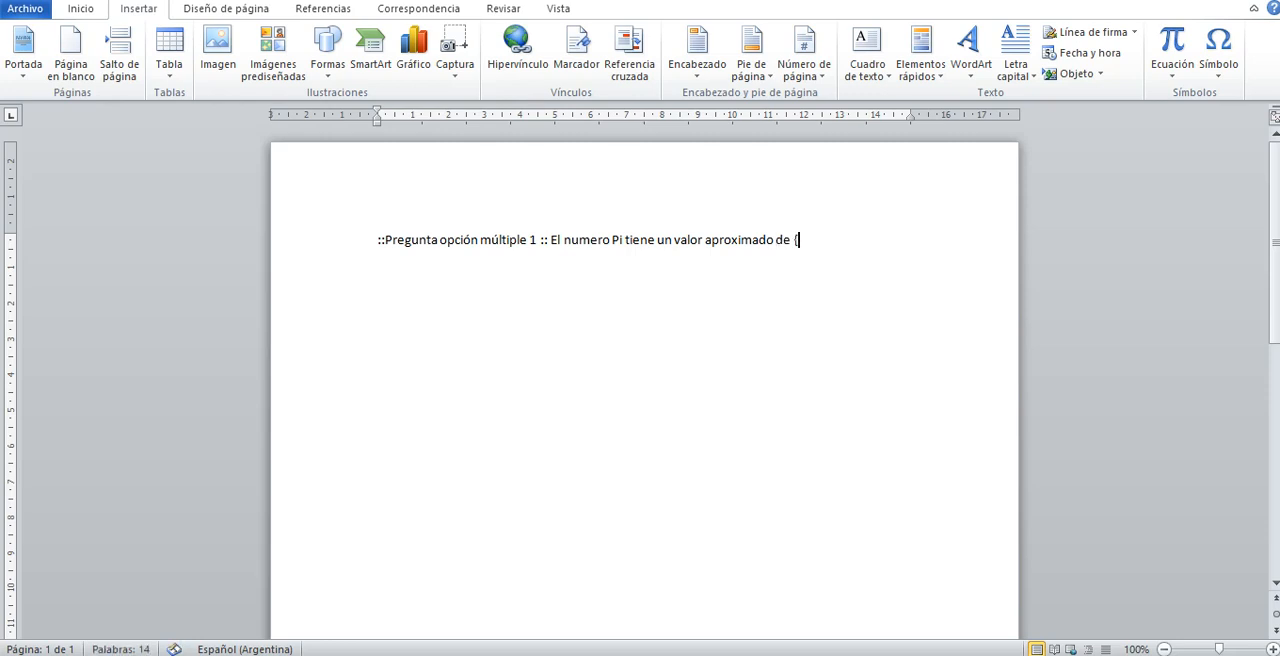
{"action": "key", "text": "Return"}
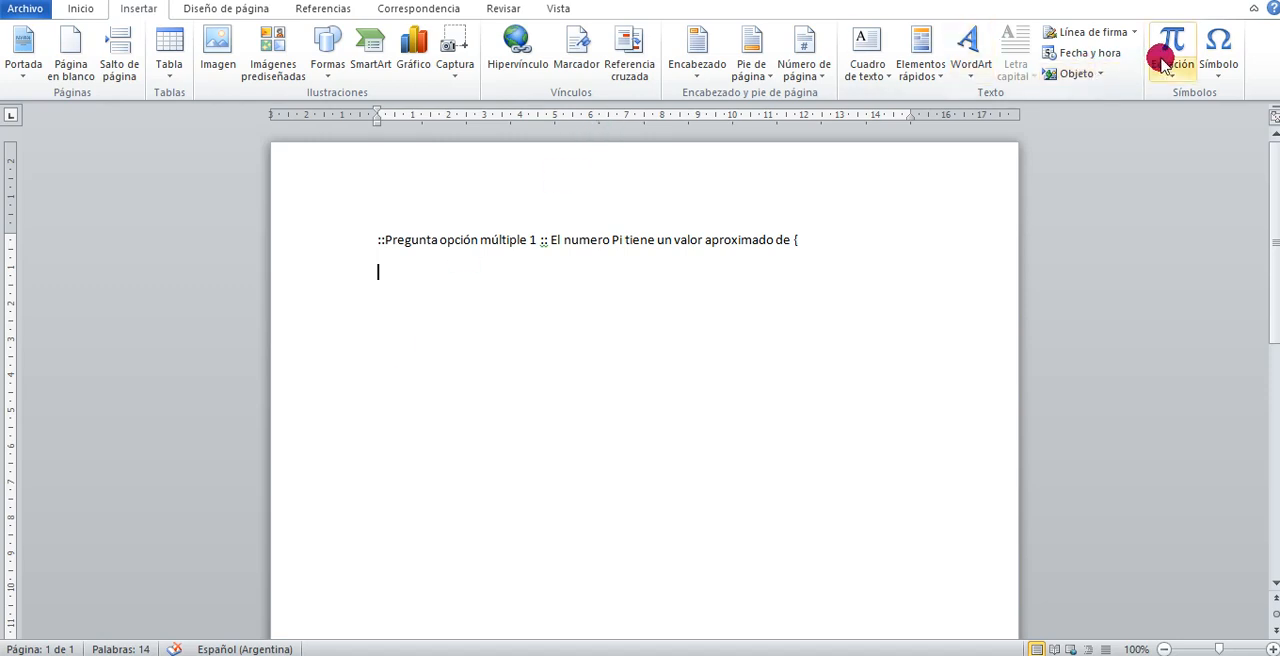
Enter the wrong options "~ 1.61" and "~ 3.45" on separate lines below the question
{"action": "left_click", "coordinate": [1212, 50]}
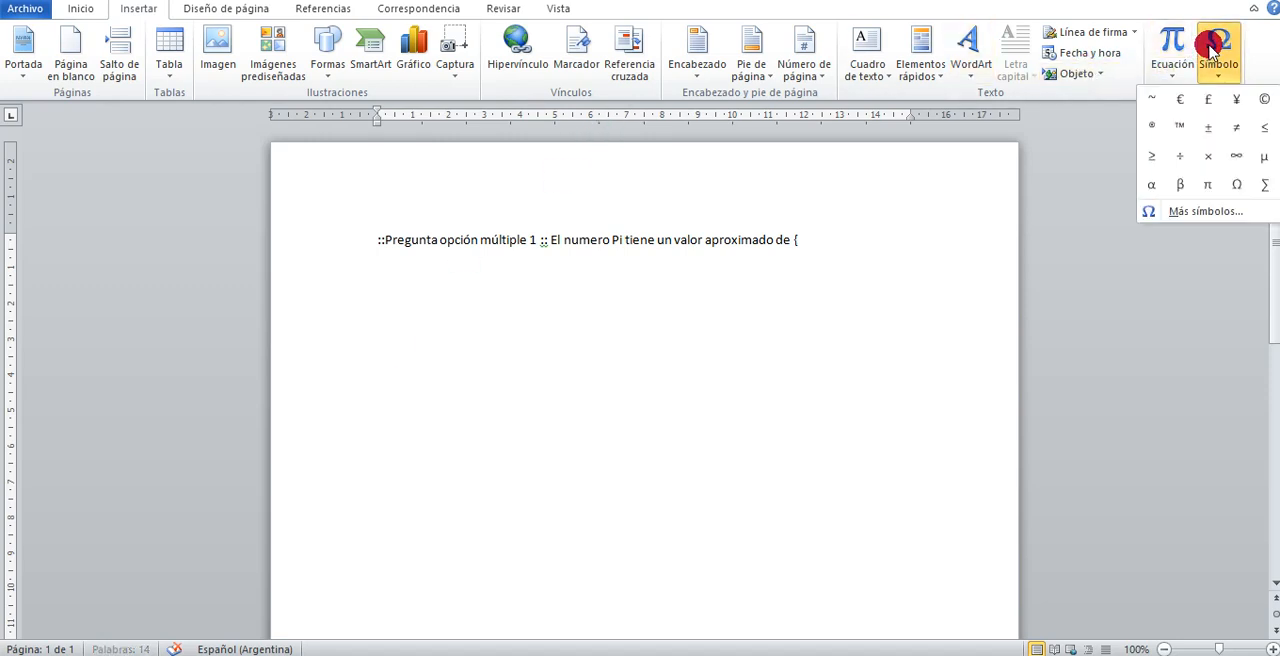
{"action": "left_click", "coordinate": [1145, 94]}
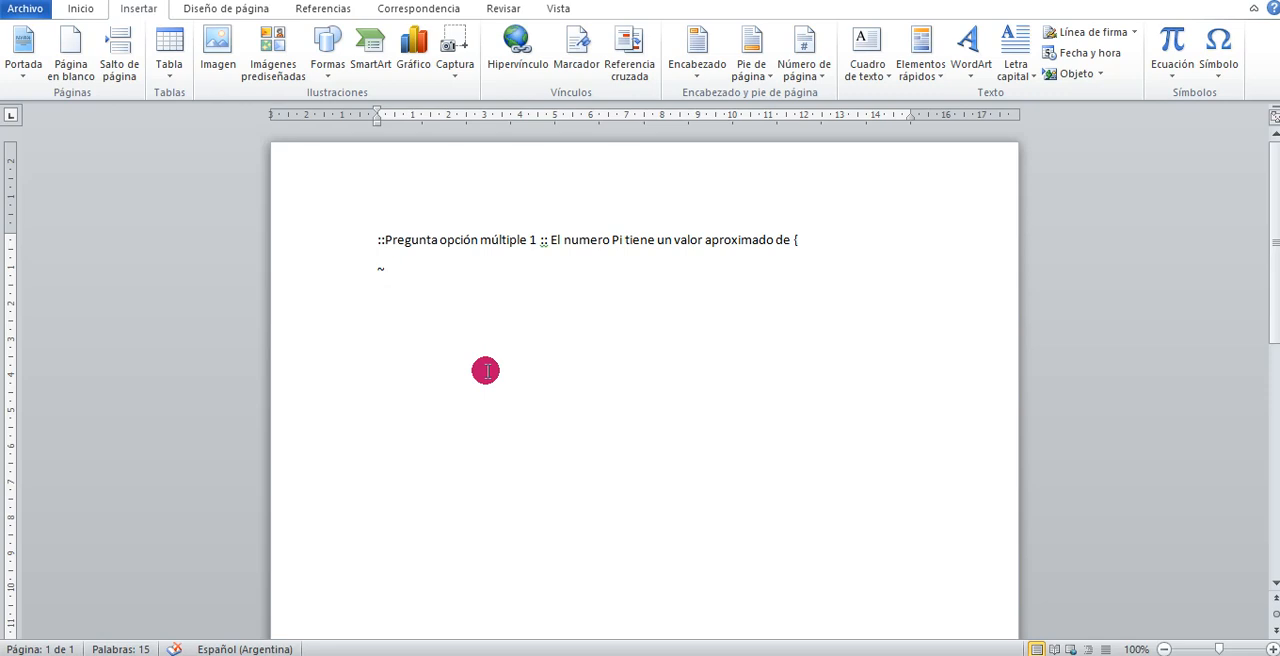
{"action": "type", "text": "1.61"}
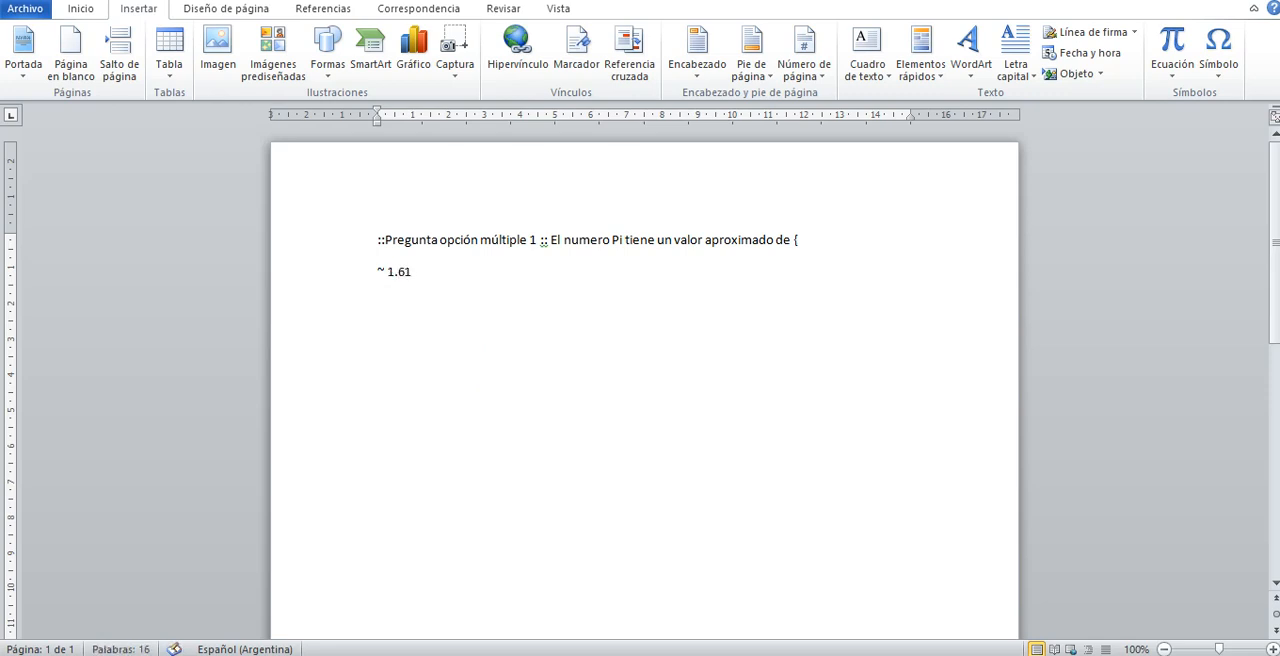
{"action": "key", "text": "Return"}
{"action": "type", "text": "~ 3.45"}
{"action": "key", "text": "Return"}
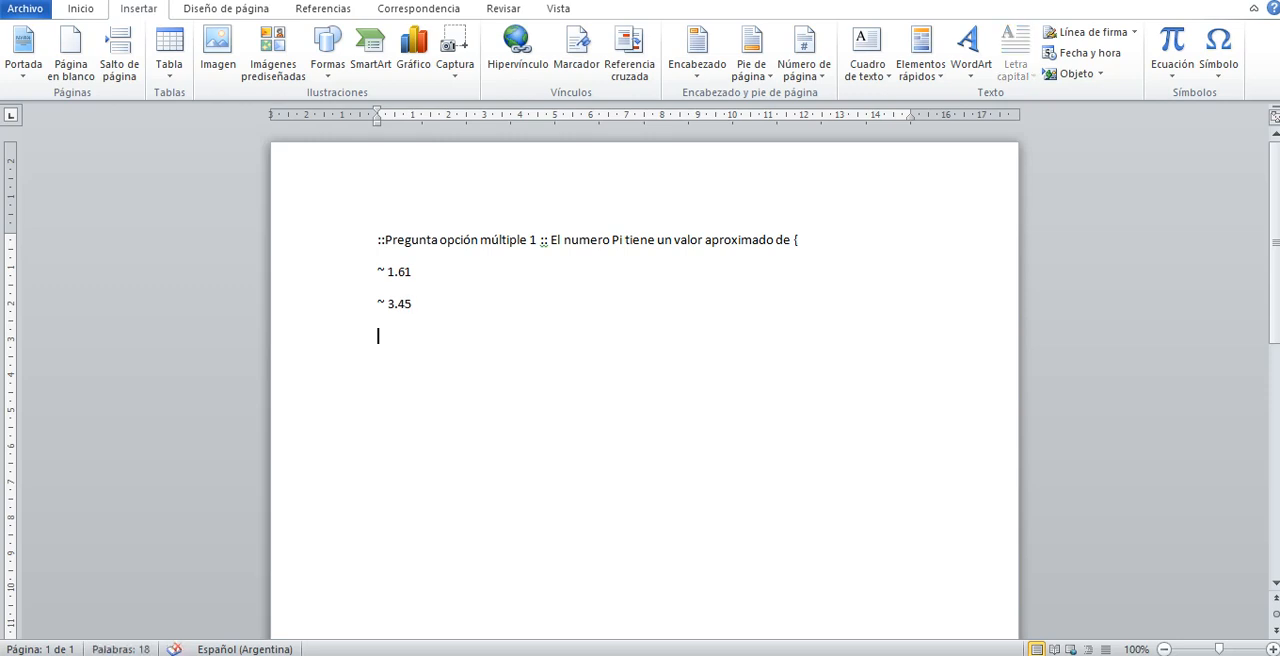
Enter the correct answer as "=3.1416" on its own line below the wrong options
{"action": "type", "text": "="}
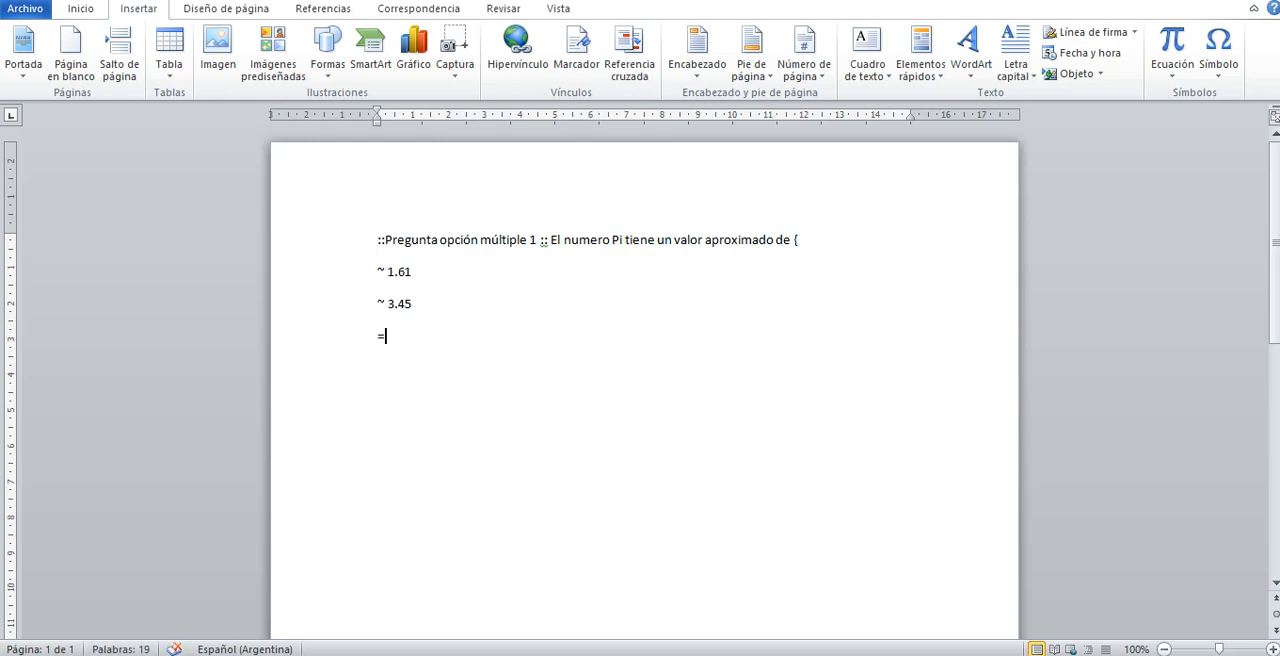
{"action": "type", "text": "3.1416"}
{"action": "key", "text": "Return"}
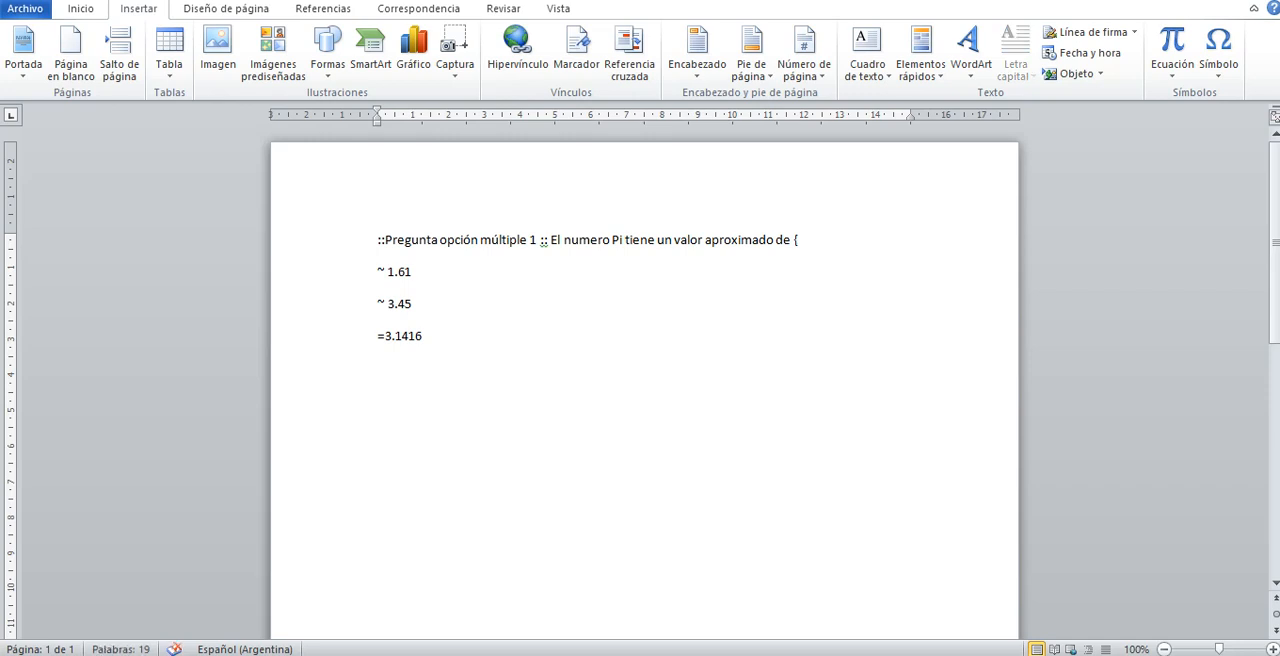
Add the last wrong option "~2.45 }", closing the answer block, and leave a blank line below it
{"action": "type", "text": "~"}
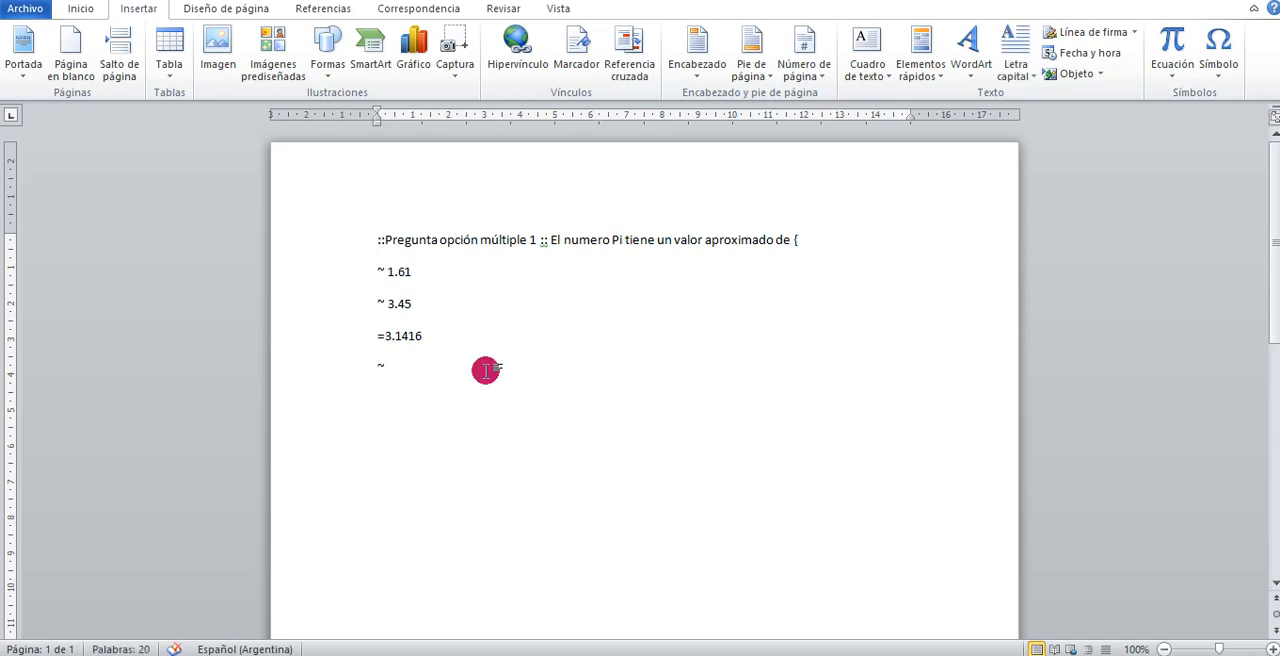
{"action": "type", "text": "2.45"}
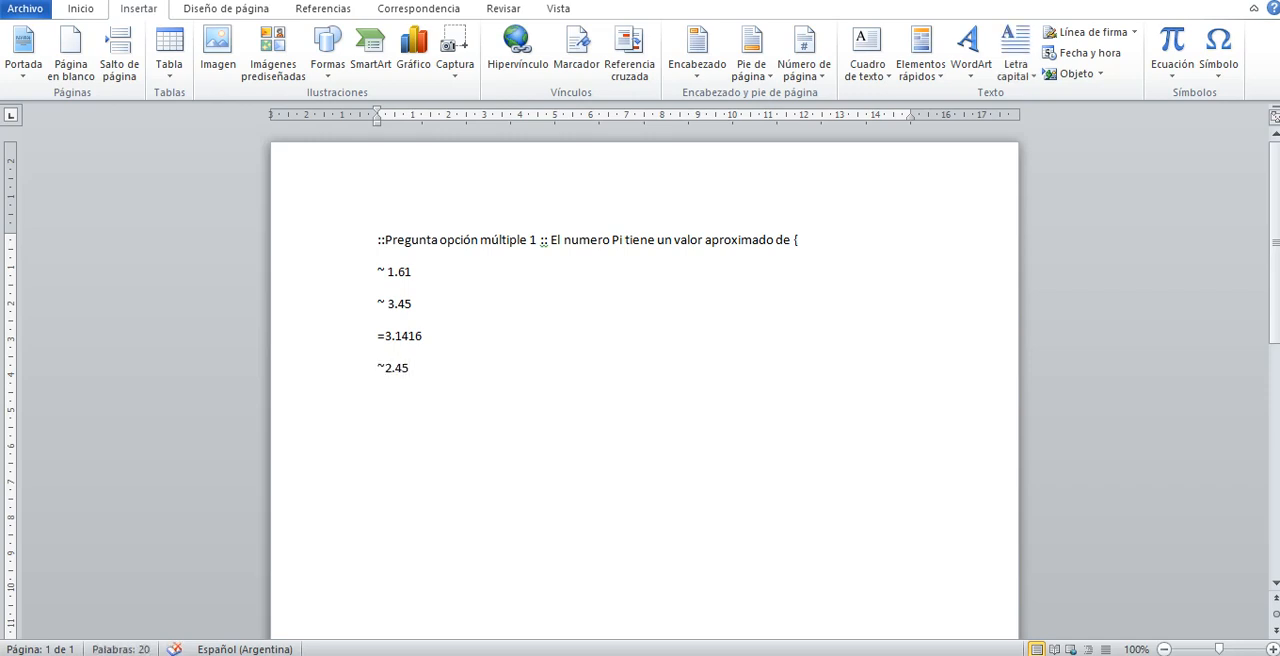
{"action": "type", "text": " }"}
{"action": "key", "text": "Return"}
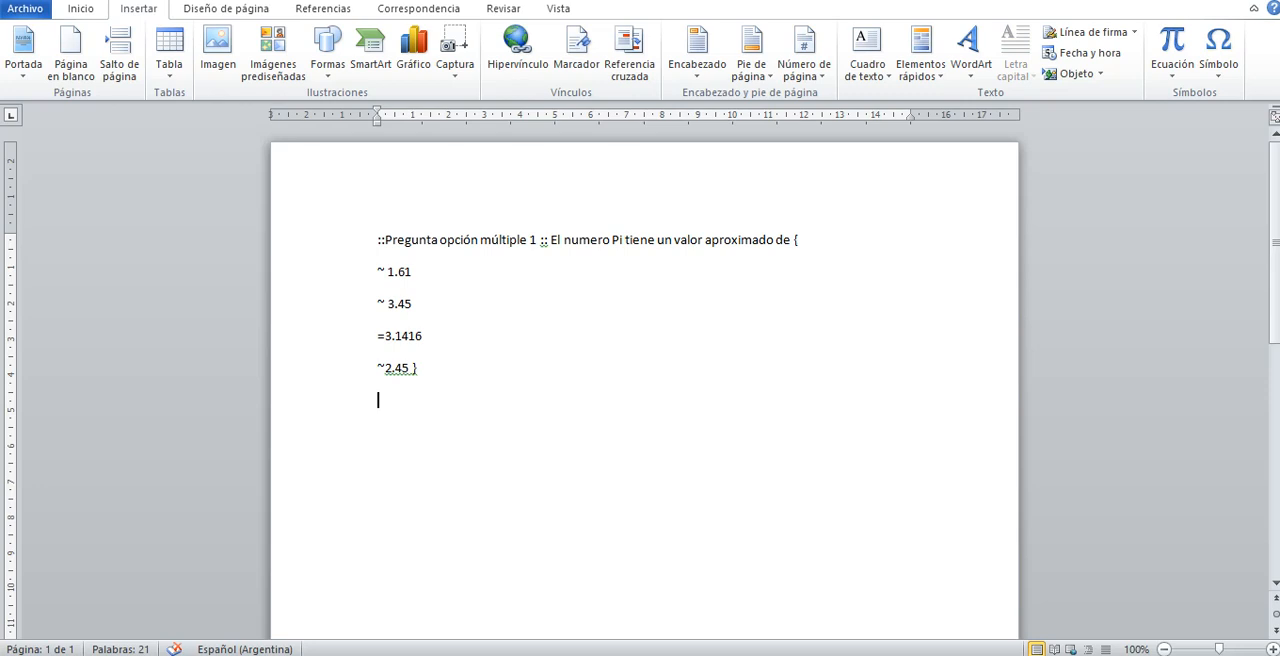
{"action": "key", "text": "Return"}
{"action": "left_click_drag", "start_coordinate": [385, 241], "coordinate": [538, 246]}
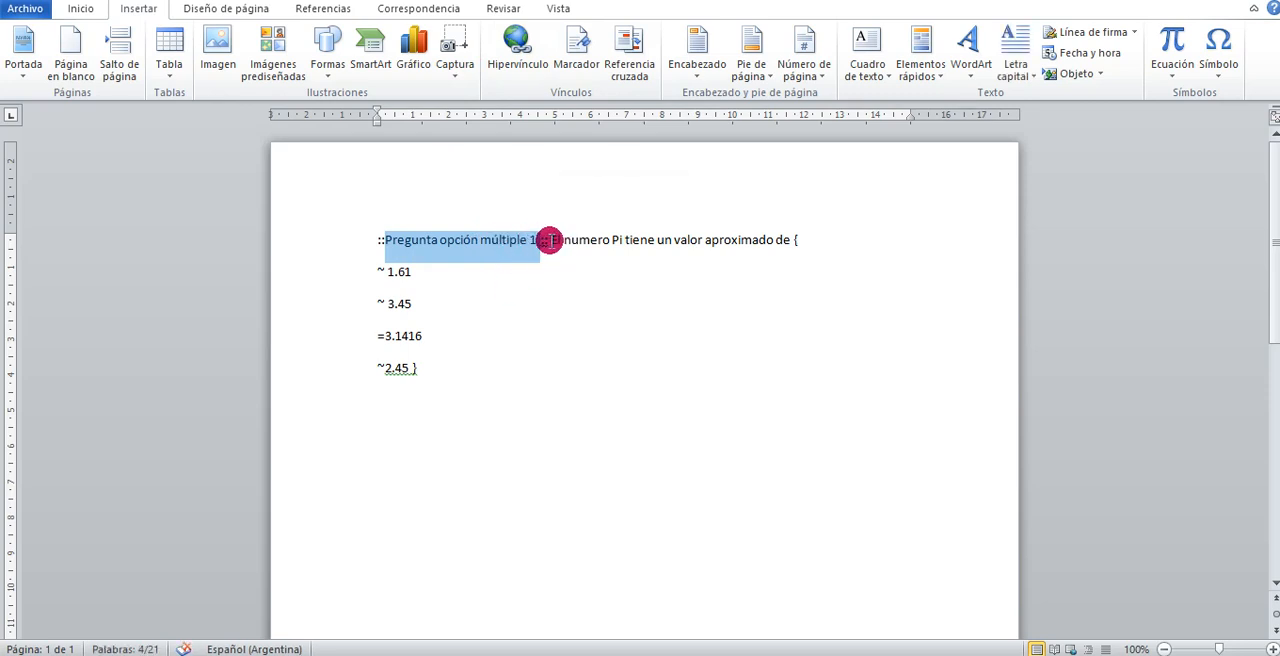
{"action": "left_click_drag", "start_coordinate": [547, 240], "coordinate": [737, 254]}
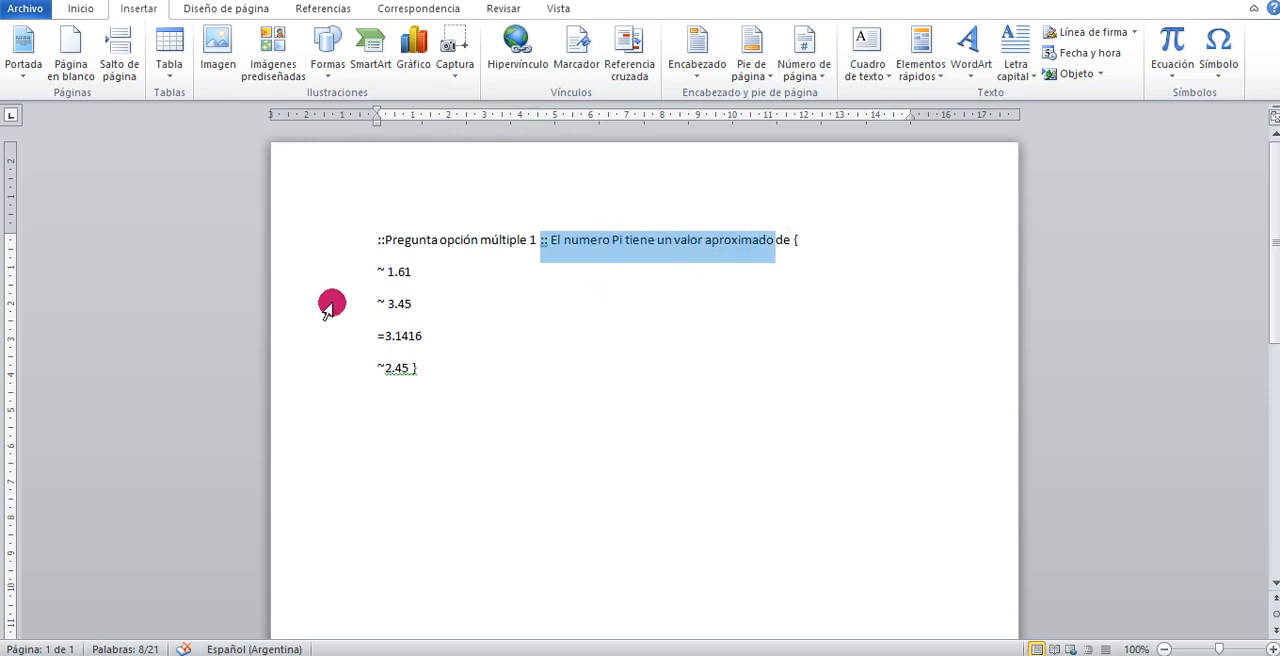
{"action": "left_click_drag", "start_coordinate": [378, 270], "coordinate": [380, 360]}
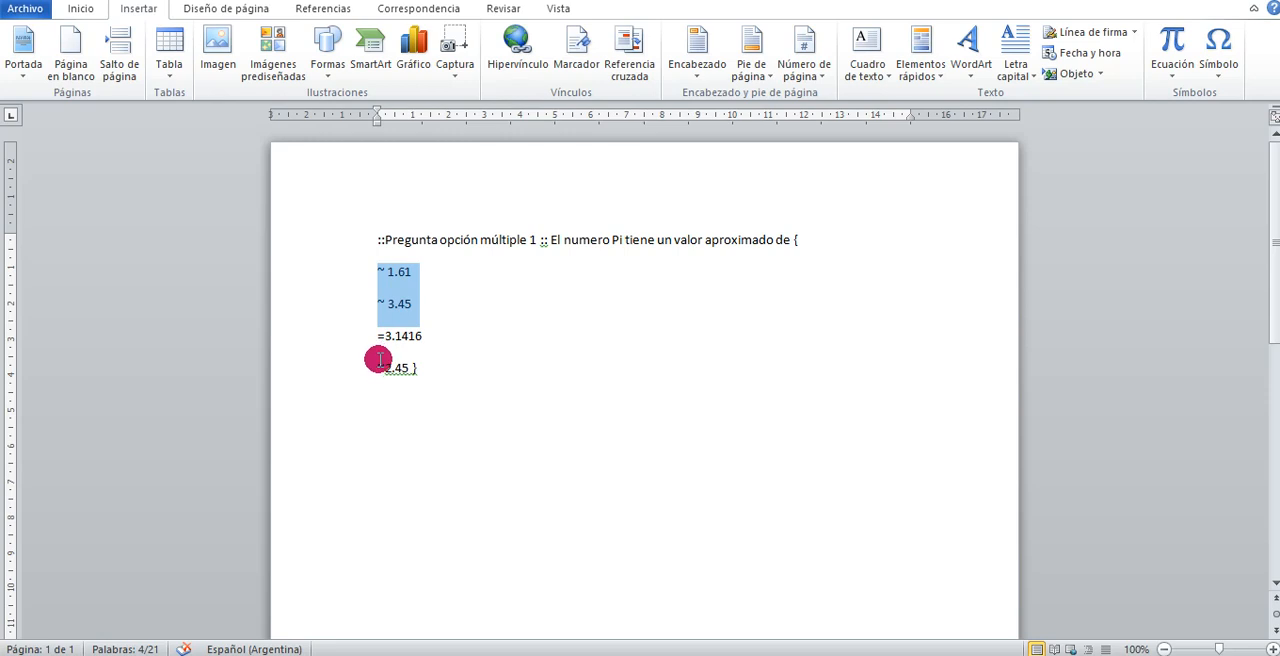
{"action": "left_click", "coordinate": [452, 366]}
{"action": "left_click", "coordinate": [813, 244]}
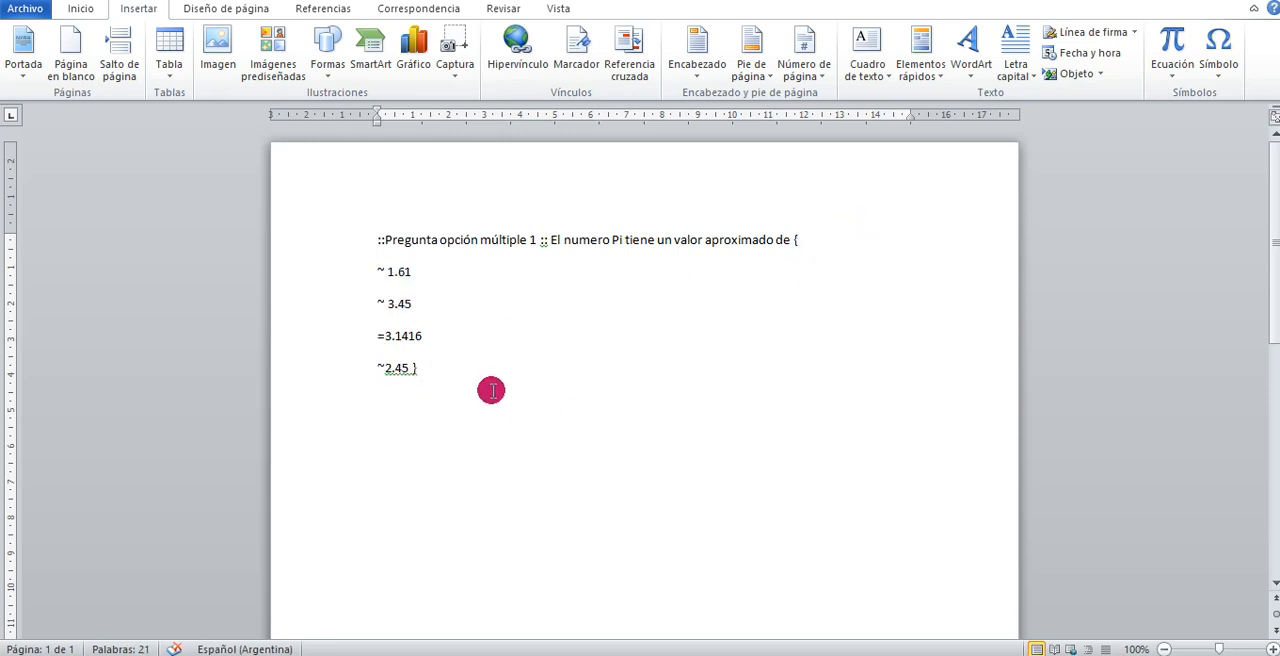
Write the second question's title "::Pregunta de Verdadero / Falso ::" below the multiple-choice question
{"action": "left_click", "coordinate": [432, 430]}
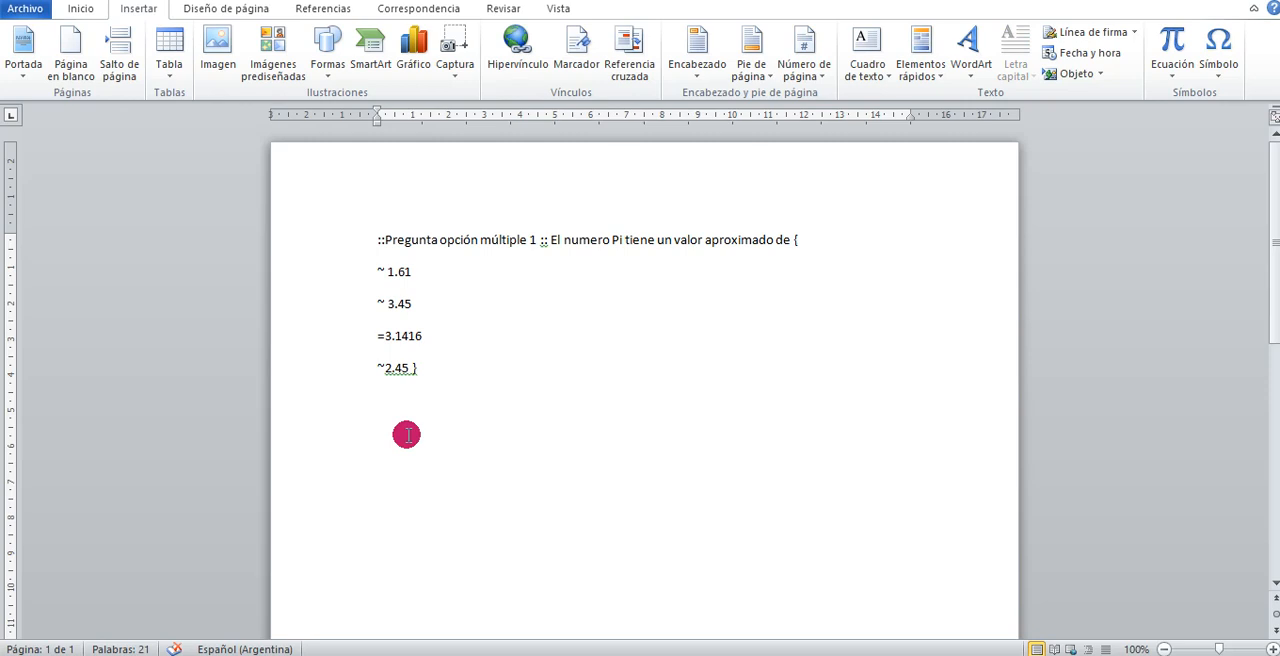
{"action": "type", "text": "::"}
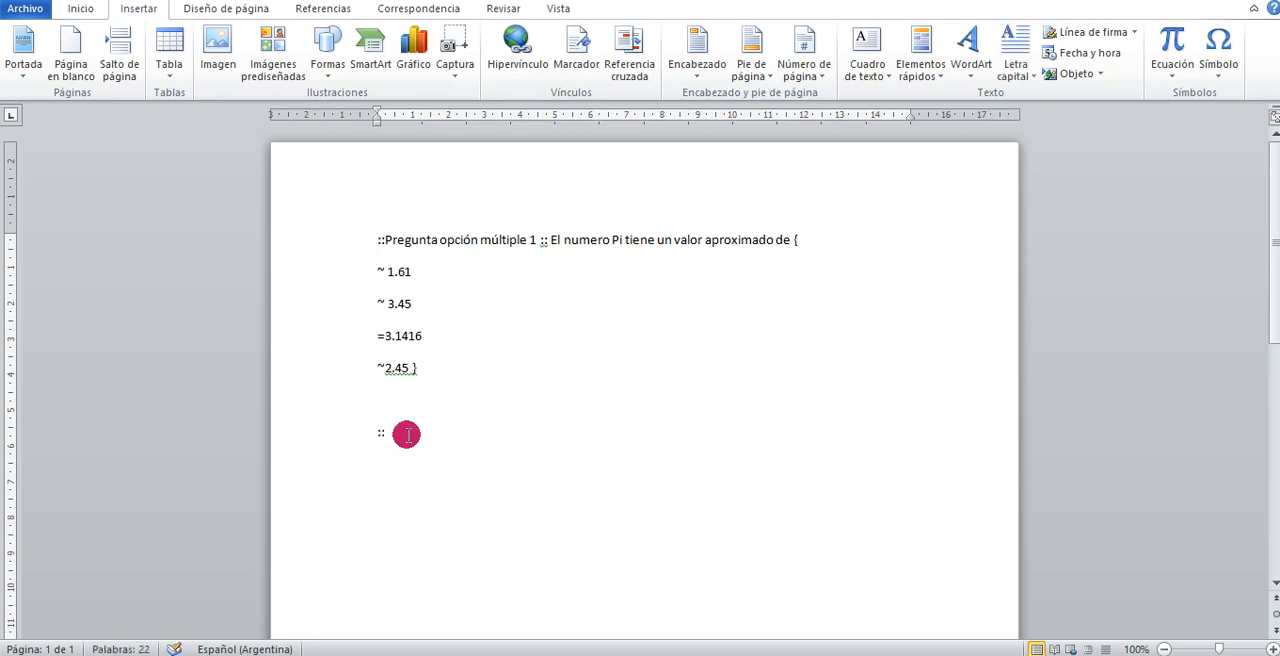
{"action": "type", "text": "Pregunta"}
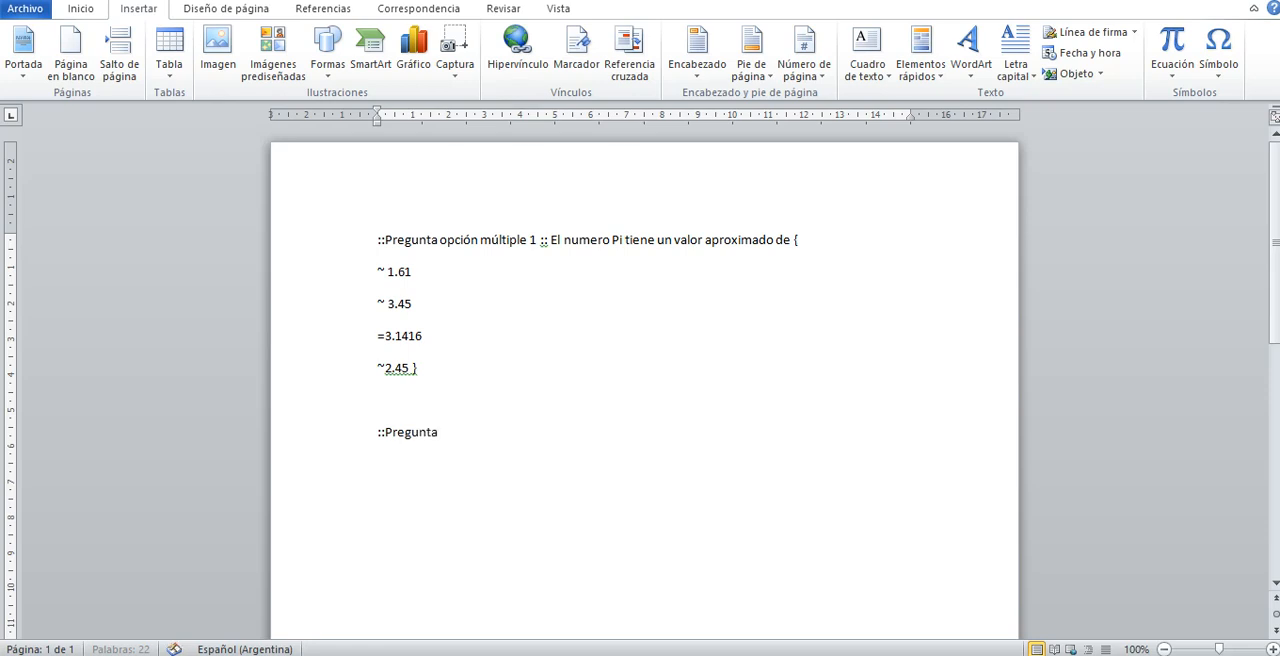
{"action": "type", "text": " de Verdadero / Falso :: "}
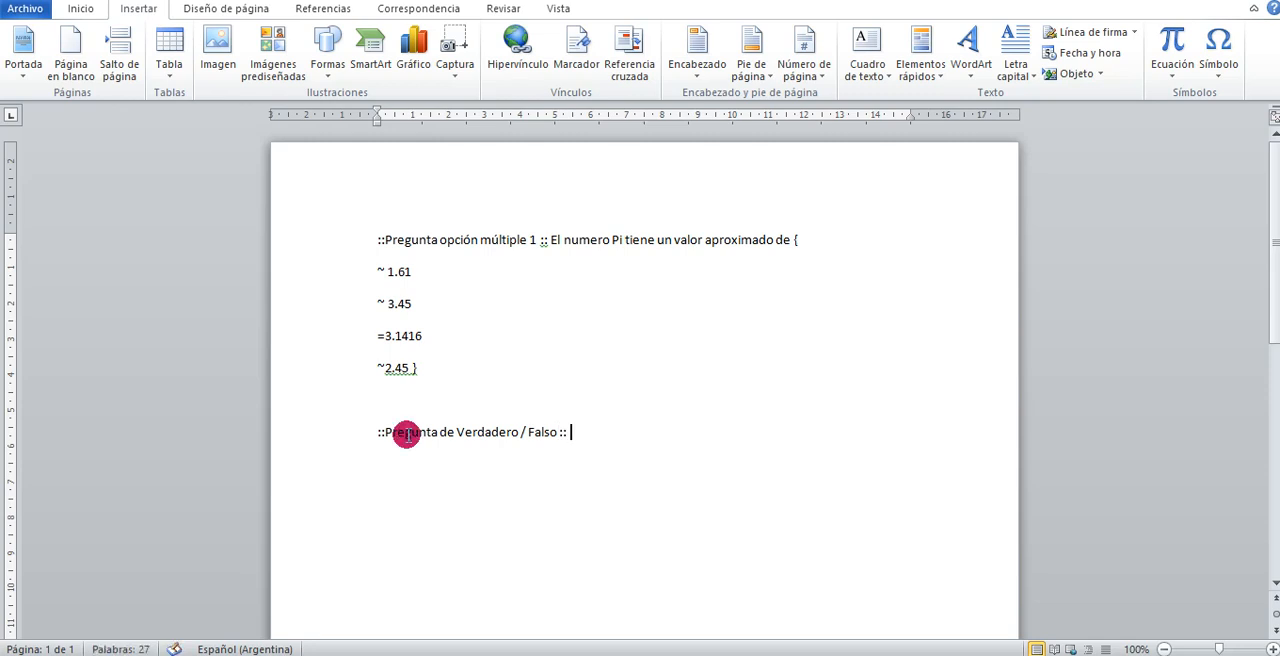
{"action": "type", "text": "El n"}
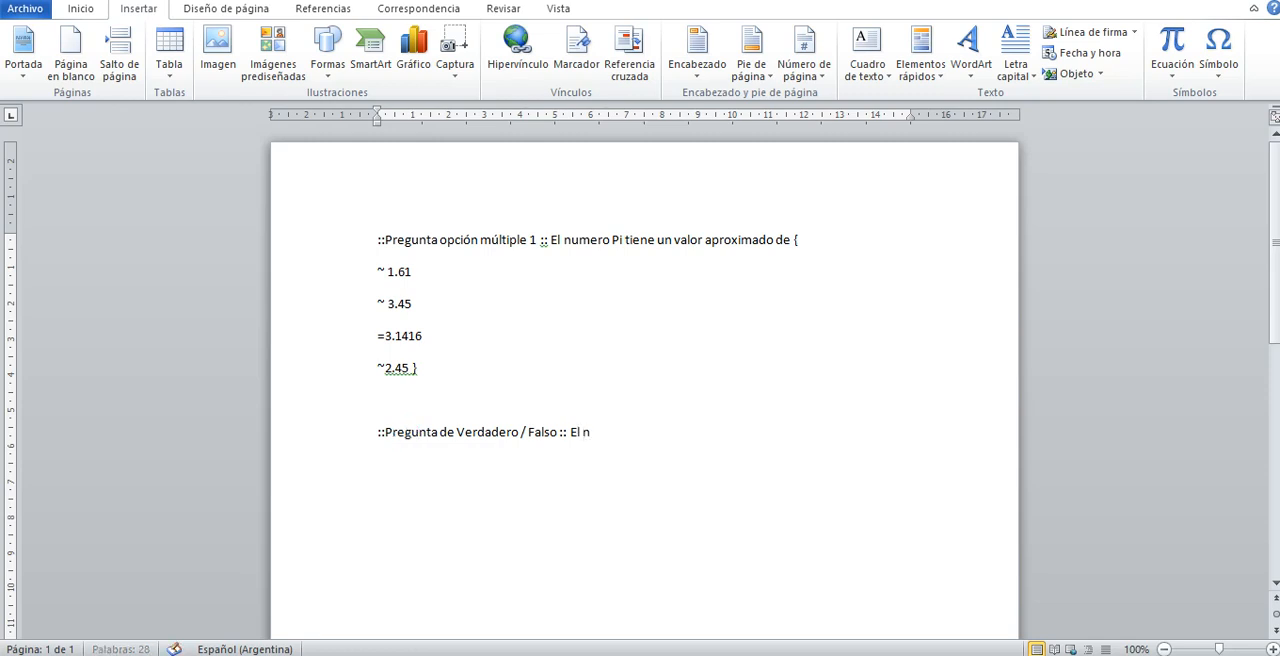
{"action": "type", "text": "umero Pi"}
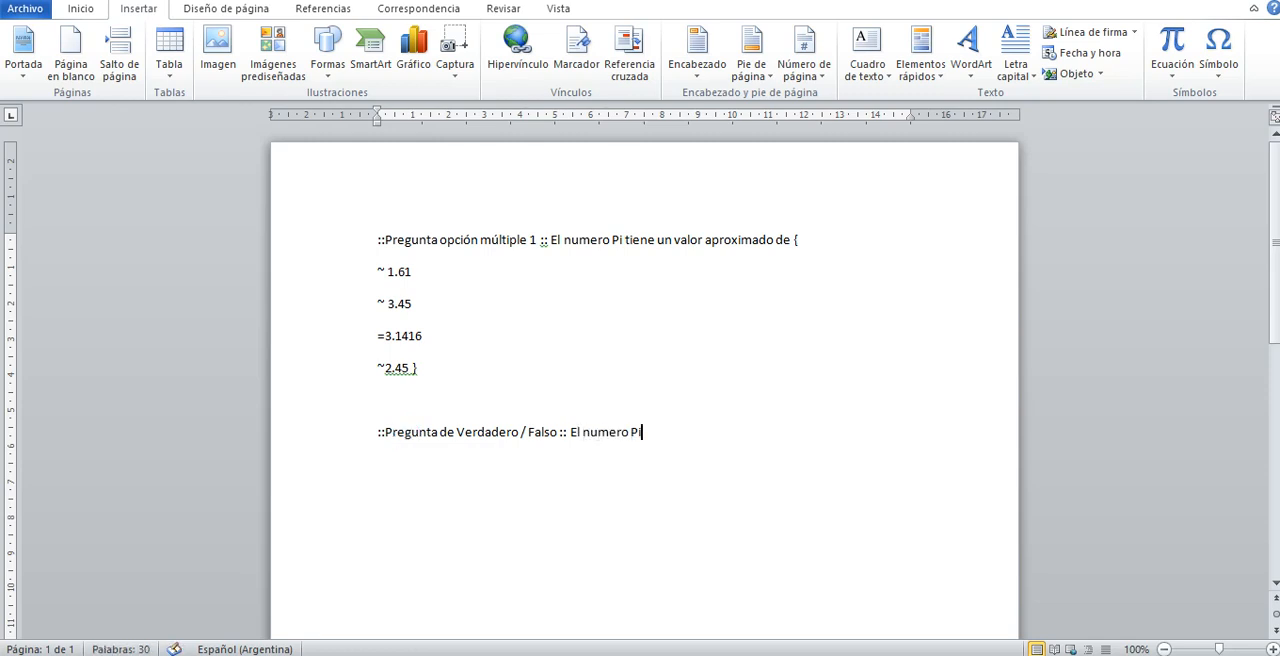
{"action": "type", "text": " es un n"}
{"action": "type", "text": "úmer"}
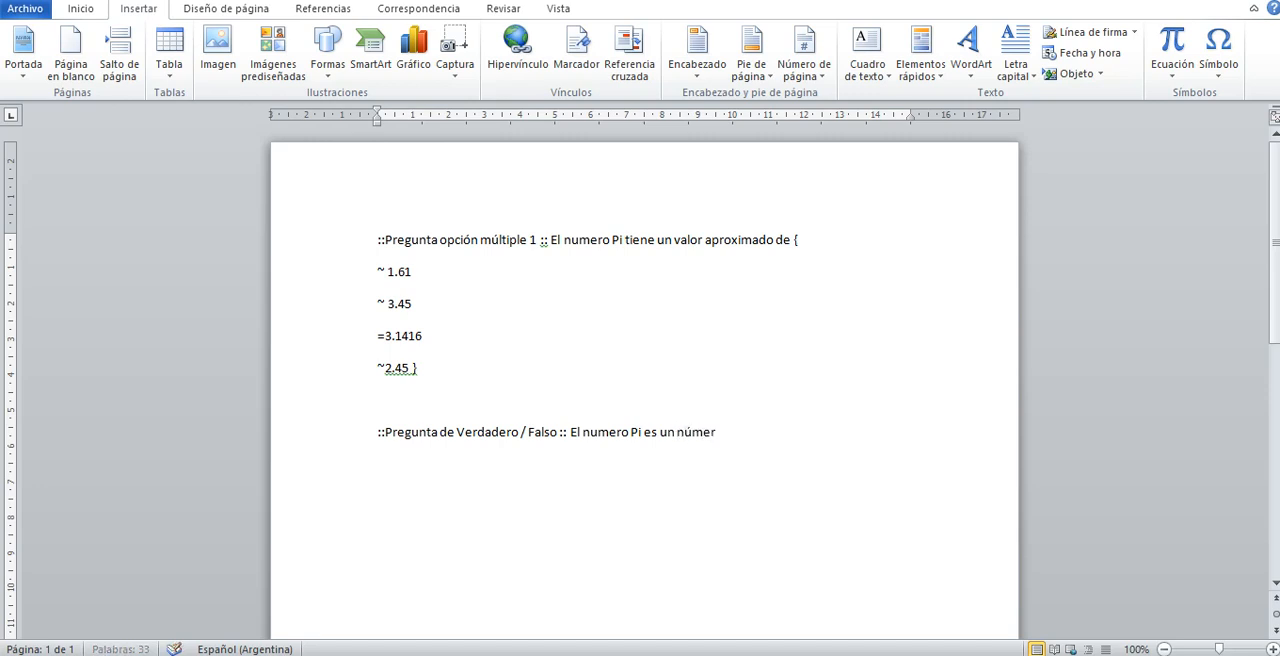
{"action": "type", "text": "o entero "}
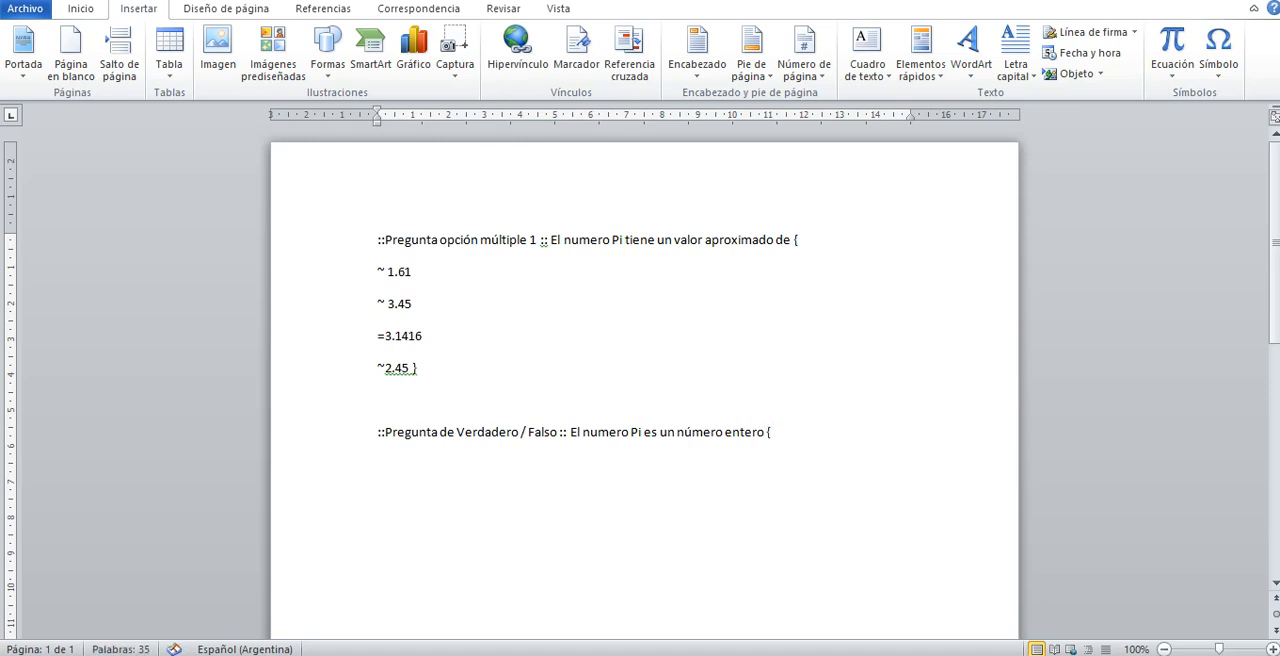
{"action": "type", "text": "{F"}
Add the statement "El numero Pi es un número entero {F}" after the true/false title and leave a blank line below
{"action": "left_click", "coordinate": [400, 436]}
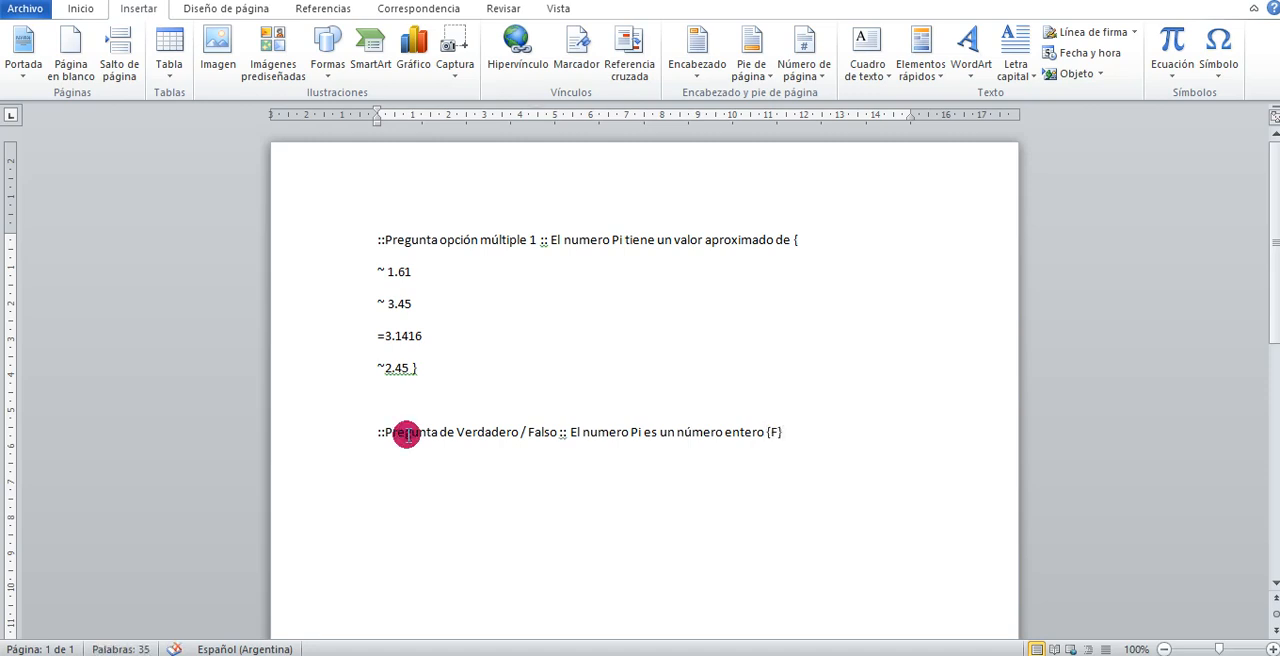
{"action": "key", "text": "Return"}
{"action": "key", "text": "Return"}
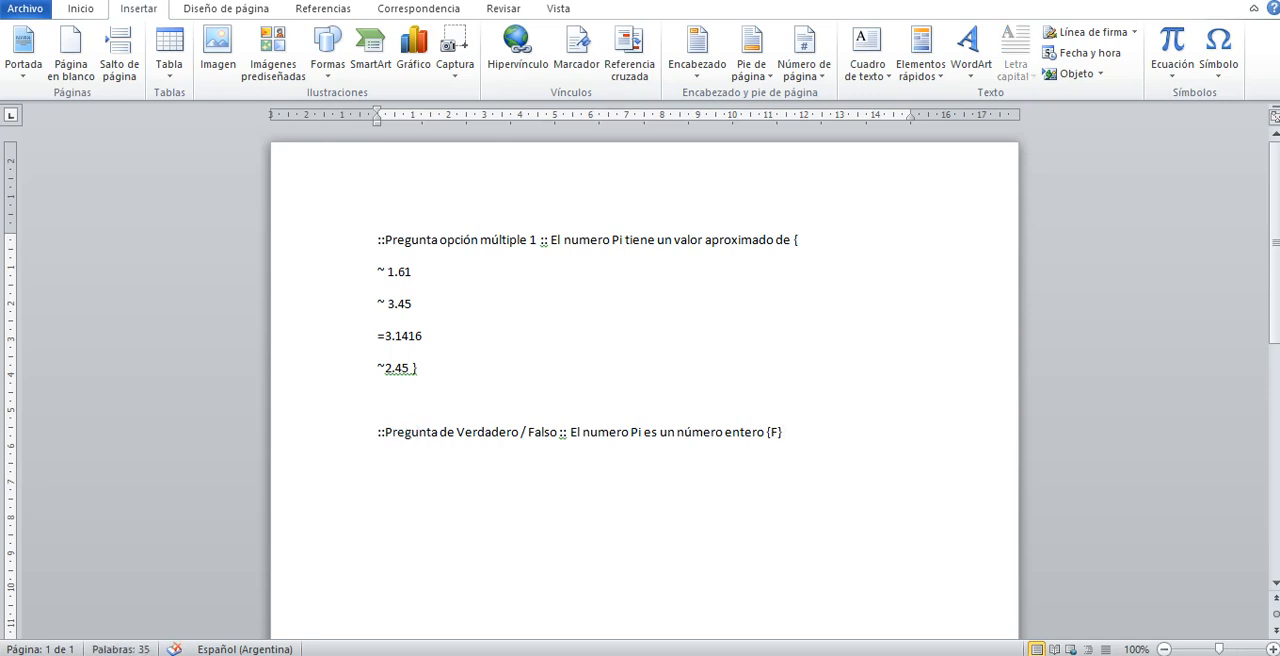